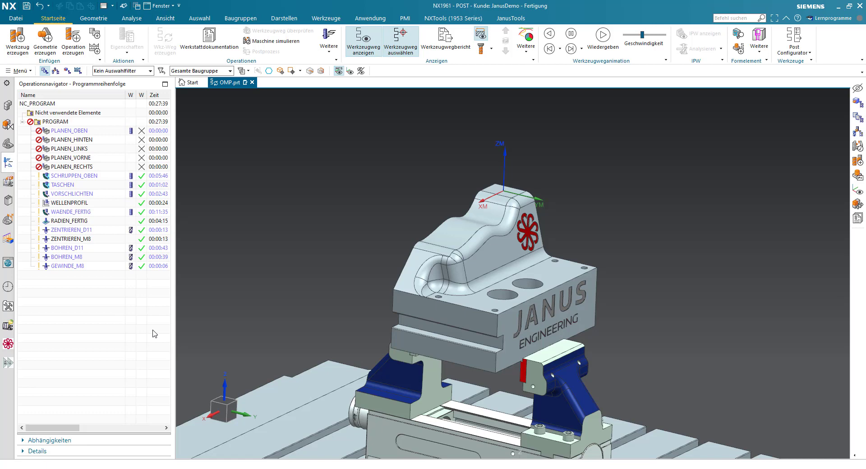
Select the PLANEN_OBEN facing operation in the Operation Navigator.
{"action": "left_click", "coordinate": [88, 131]}
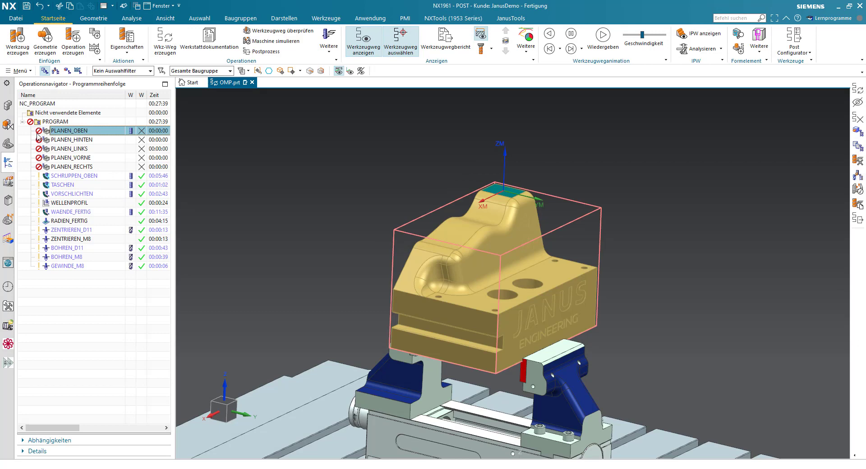
{"action": "right_click", "coordinate": [83, 132]}
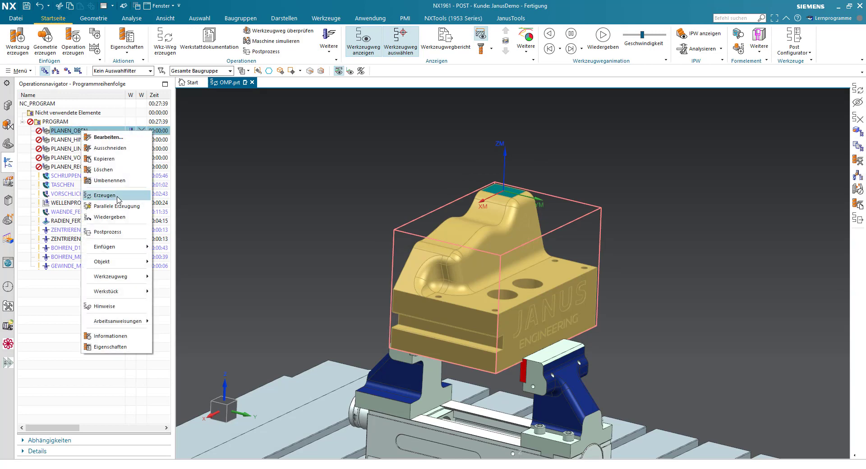
{"action": "left_click", "coordinate": [105, 138]}
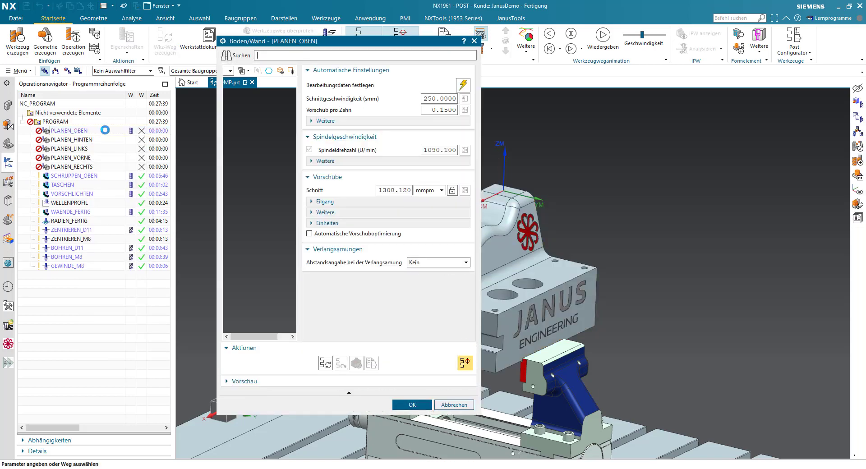
{"action": "left_click_drag", "start_coordinate": [316, 43], "coordinate": [252, 41]}
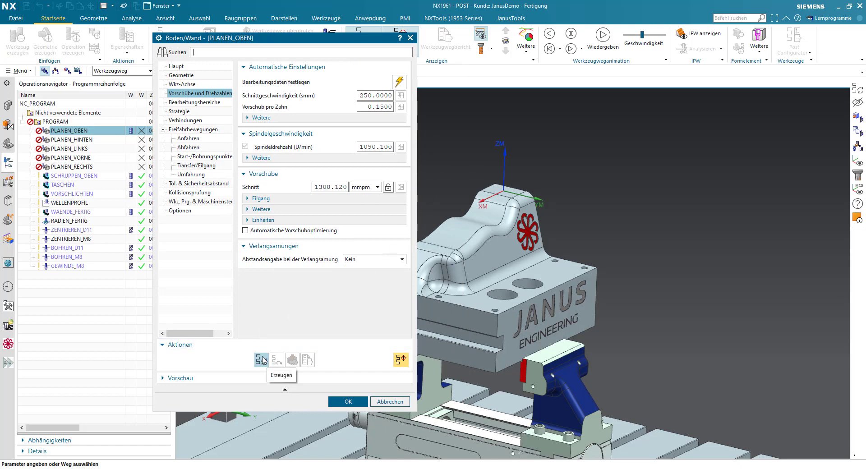
{"action": "left_click", "coordinate": [401, 400]}
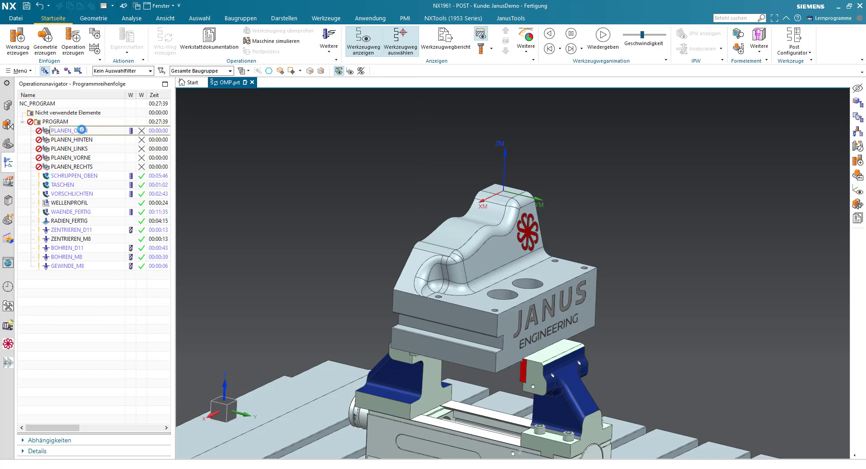
{"action": "left_click", "coordinate": [81, 130]}
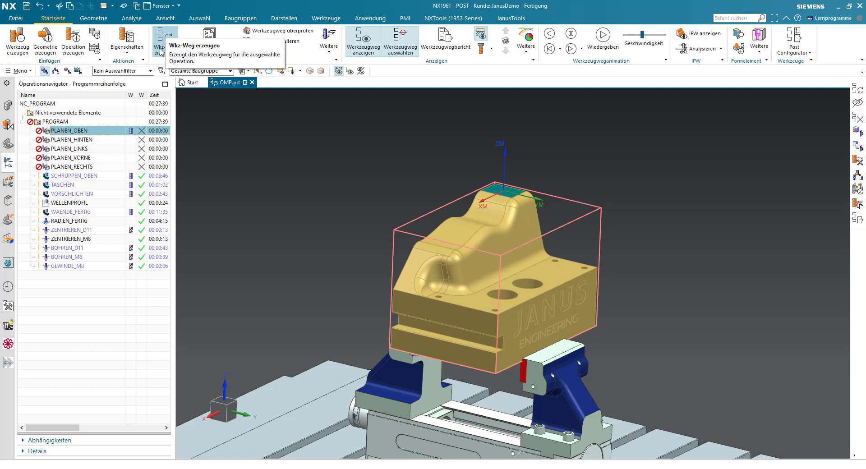
Make Werkstattdokumentation the large Operationen ribbon command, then open the Tastatur shortcut settings.
{"action": "right_click", "coordinate": [408, 75]}
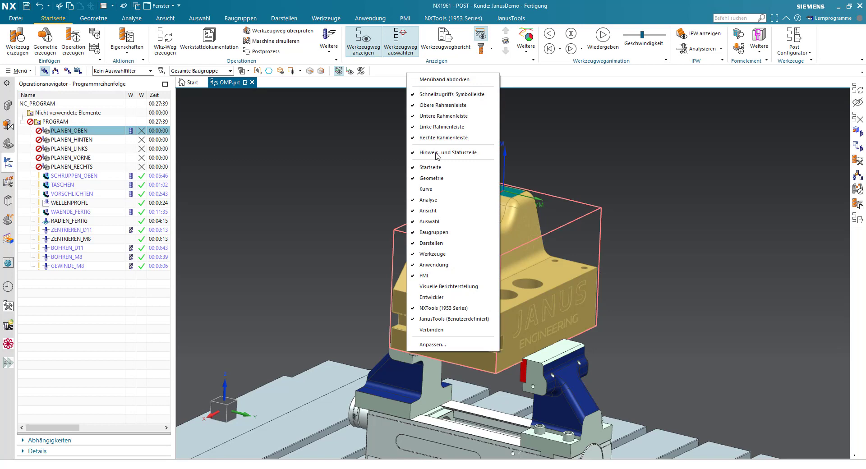
{"action": "left_click", "coordinate": [445, 344]}
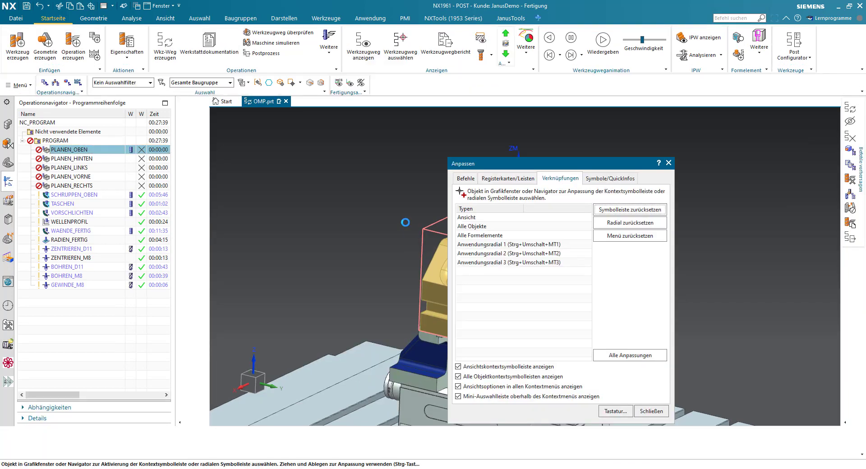
{"action": "left_click_drag", "start_coordinate": [468, 168], "coordinate": [473, 158]}
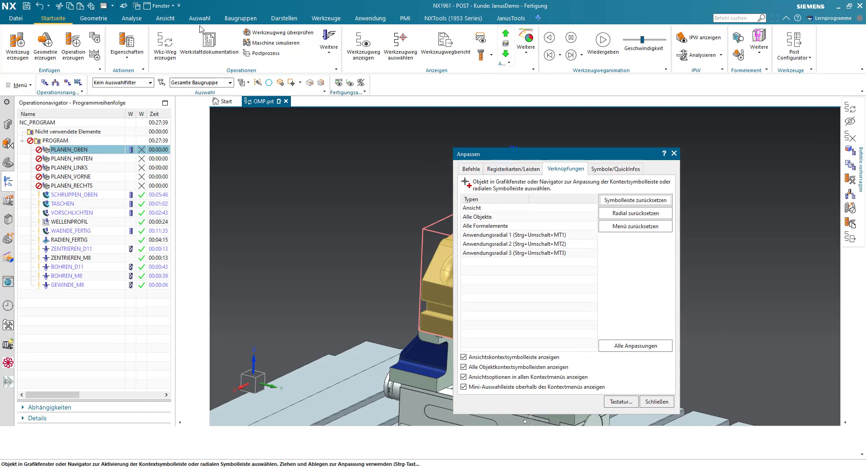
{"action": "left_click_drag", "start_coordinate": [206, 39], "coordinate": [255, 45]}
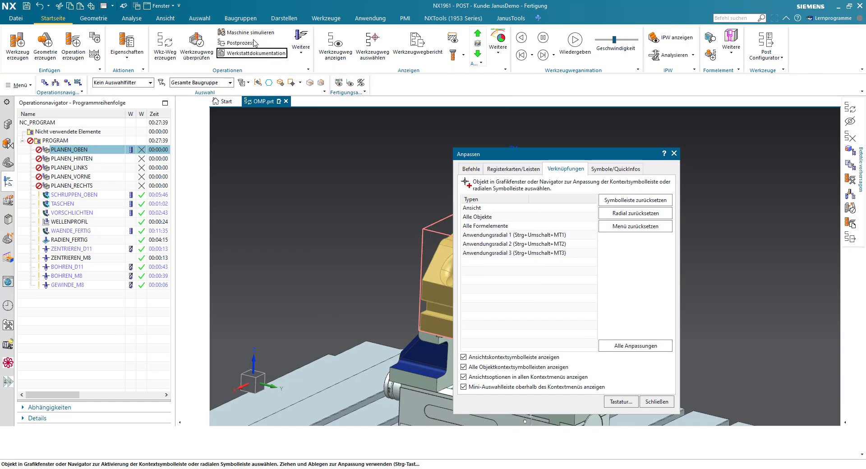
{"action": "left_click_drag", "start_coordinate": [247, 58], "coordinate": [192, 50]}
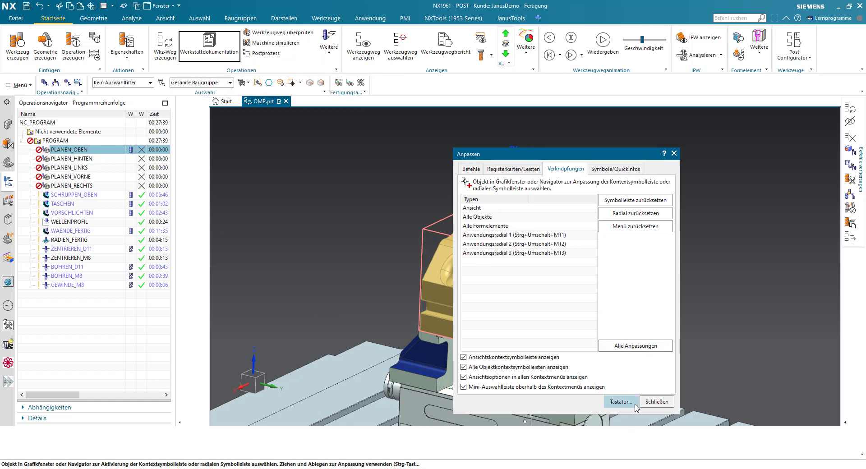
{"action": "left_click", "coordinate": [619, 402]}
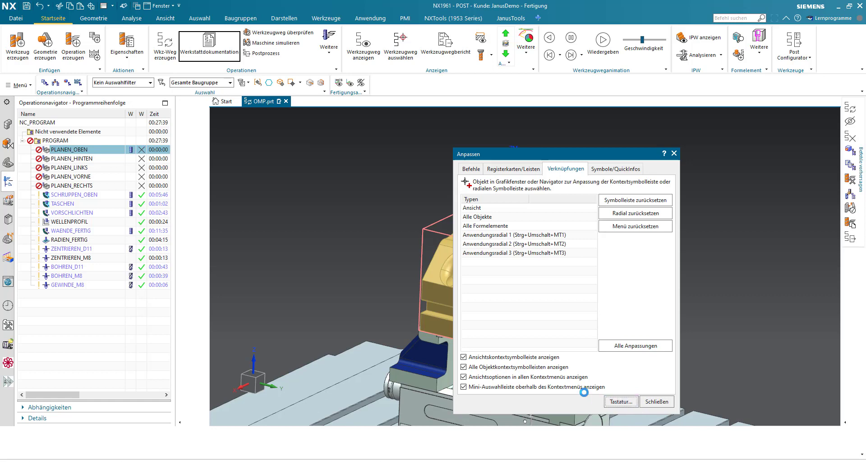
{"action": "left_click_drag", "start_coordinate": [596, 142], "coordinate": [558, 104]}
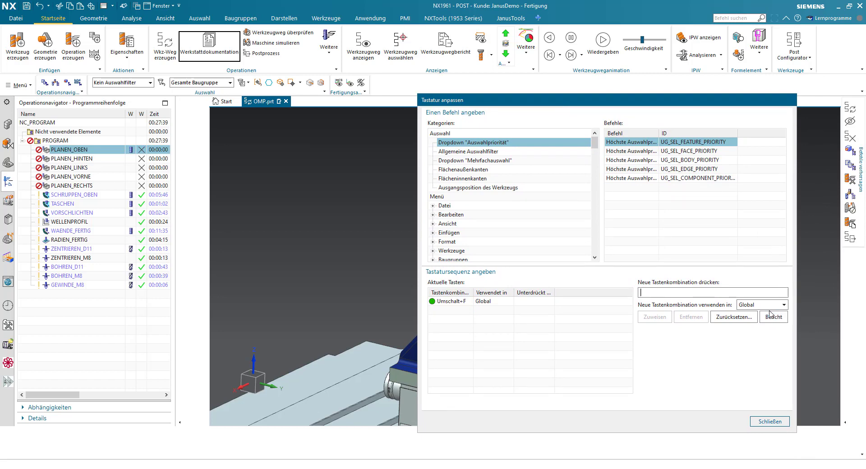
{"action": "left_click", "coordinate": [780, 319]}
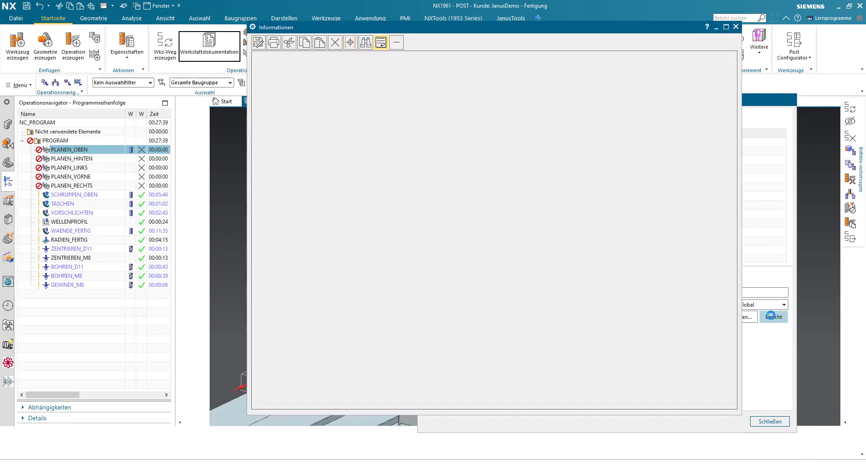
{"action": "left_click_drag", "start_coordinate": [500, 26], "coordinate": [468, 20]}
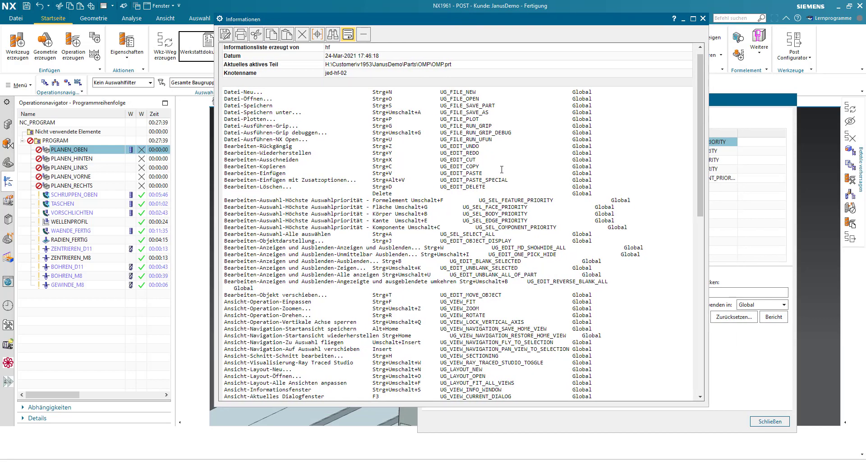
{"action": "left_click_drag", "start_coordinate": [236, 92], "coordinate": [602, 94]}
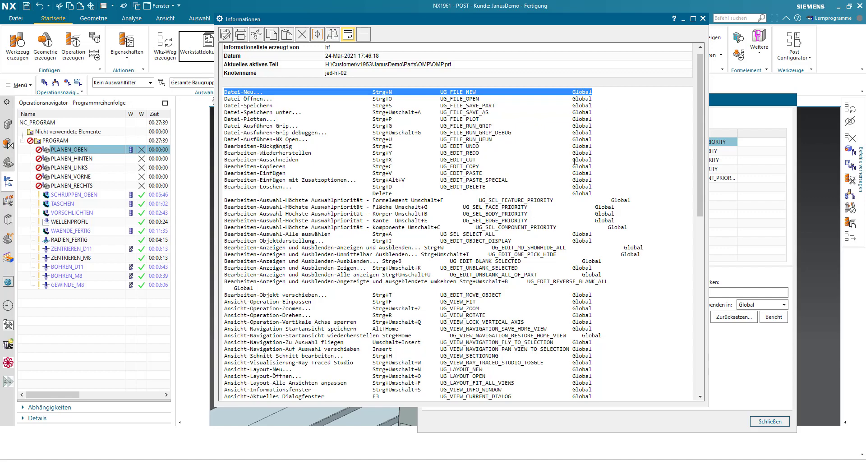
{"action": "scroll", "coordinate": [503, 263], "scroll_direction": "down", "scroll_amount": 2}
{"action": "scroll", "coordinate": [493, 271], "scroll_direction": "down", "scroll_amount": 2}
{"action": "scroll", "coordinate": [484, 276], "scroll_direction": "down", "scroll_amount": 1}
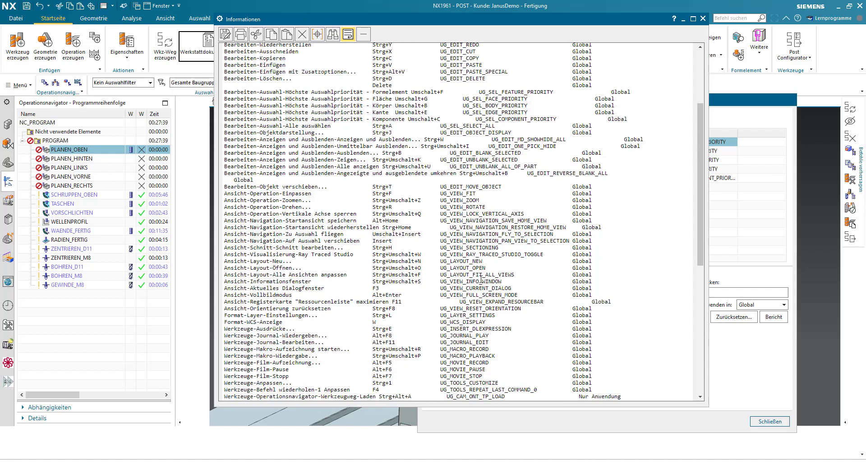
{"action": "left_click_drag", "start_coordinate": [395, 186], "coordinate": [373, 188]}
{"action": "left_click", "coordinate": [325, 187]}
{"action": "left_click_drag", "start_coordinate": [334, 187], "coordinate": [224, 187]}
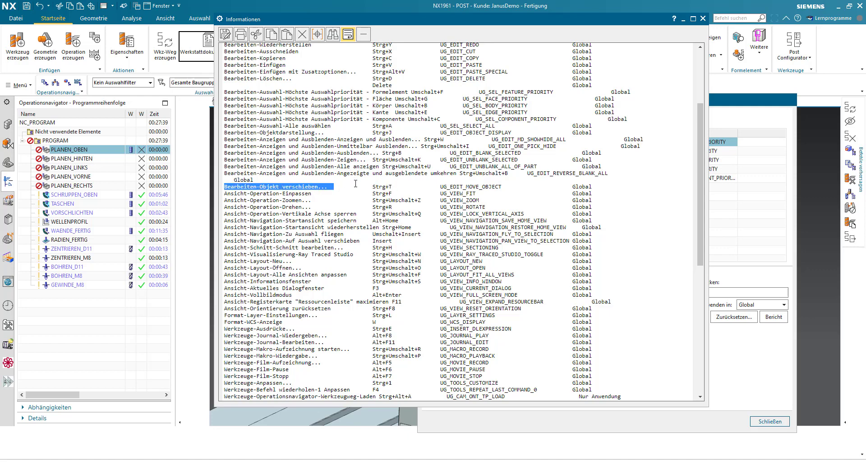
{"action": "left_click", "coordinate": [702, 19]}
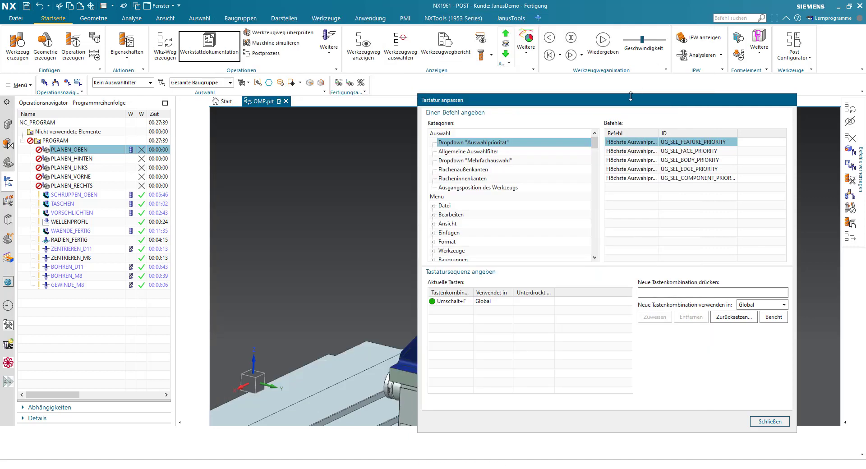
Browse the Menü category's Datei and Bearbeiten commands and their shortcuts, such as Strg+Z.
{"action": "left_click_drag", "start_coordinate": [630, 104], "coordinate": [613, 50]}
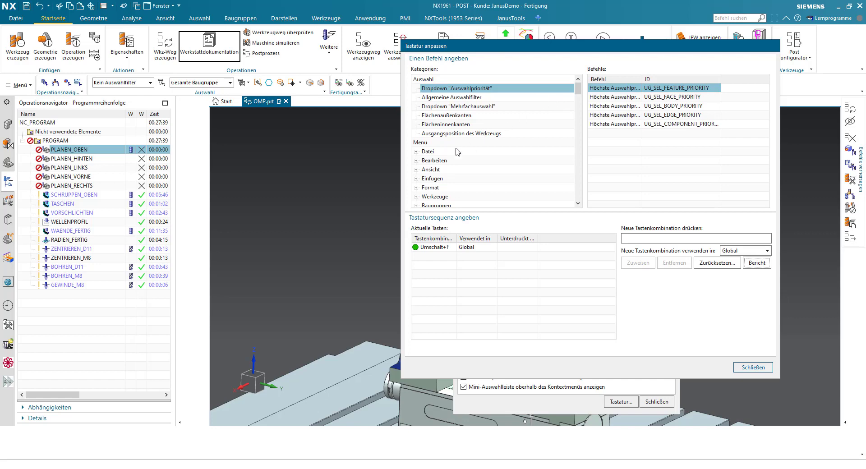
{"action": "left_click", "coordinate": [422, 144]}
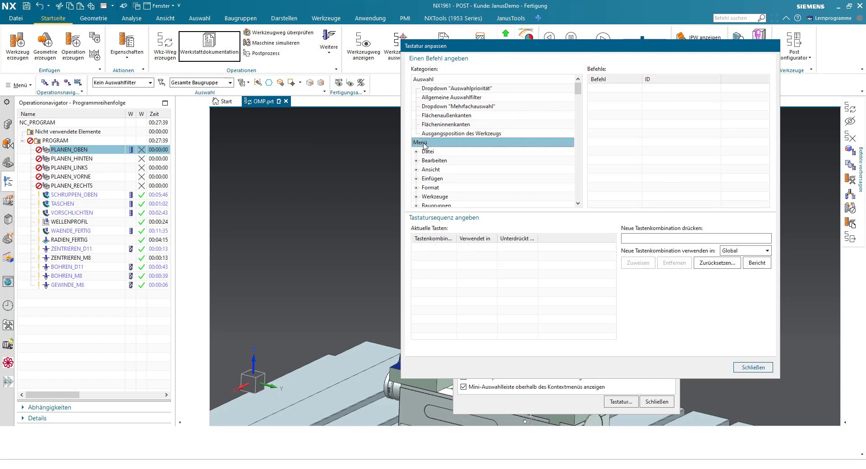
{"action": "scroll", "coordinate": [425, 145], "scroll_direction": "down", "scroll_amount": 1}
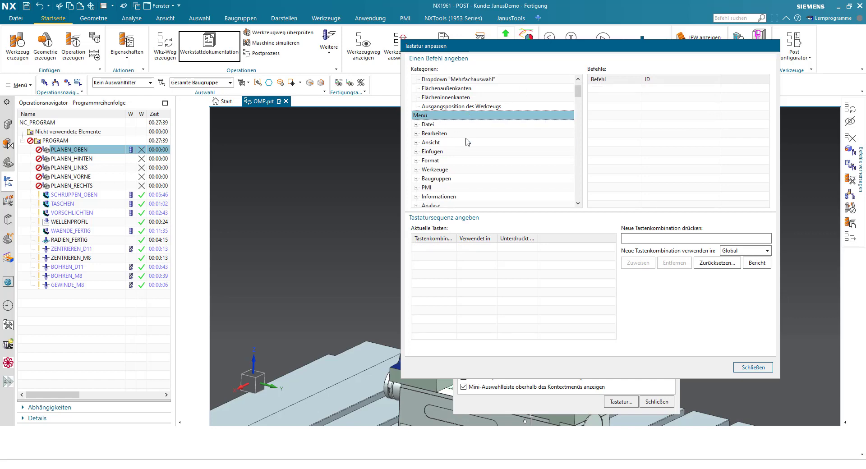
{"action": "left_click", "coordinate": [416, 125]}
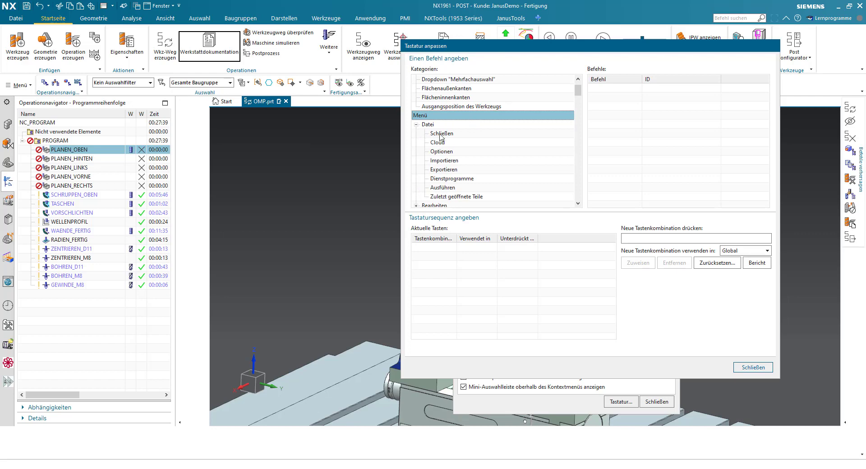
{"action": "left_click", "coordinate": [416, 125]}
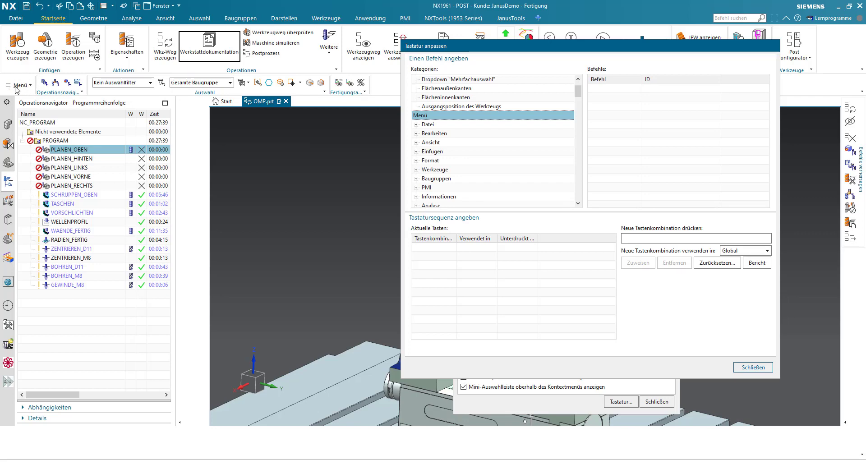
{"action": "left_click", "coordinate": [444, 125]}
{"action": "left_click", "coordinate": [445, 134]}
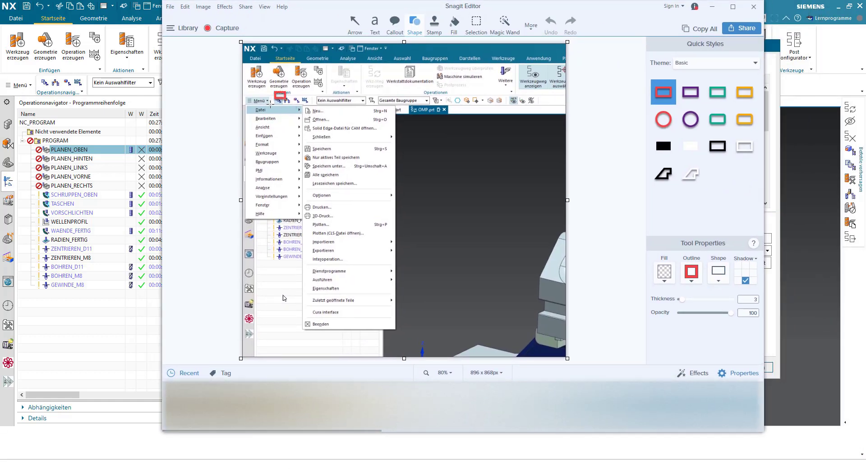
Remove the trial rectangle from the Snagit screenshot and close Snagit Editor.
{"action": "left_click_drag", "start_coordinate": [271, 92], "coordinate": [284, 115]}
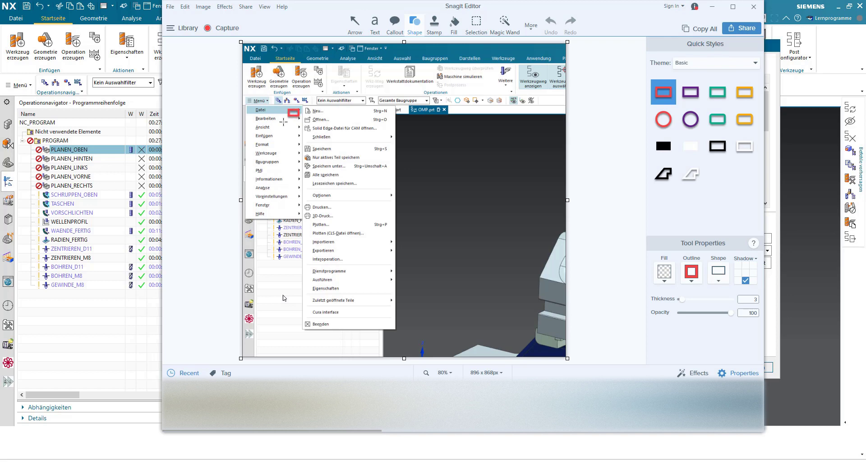
{"action": "key", "text": "Delete"}
{"action": "left_click", "coordinate": [711, 6]}
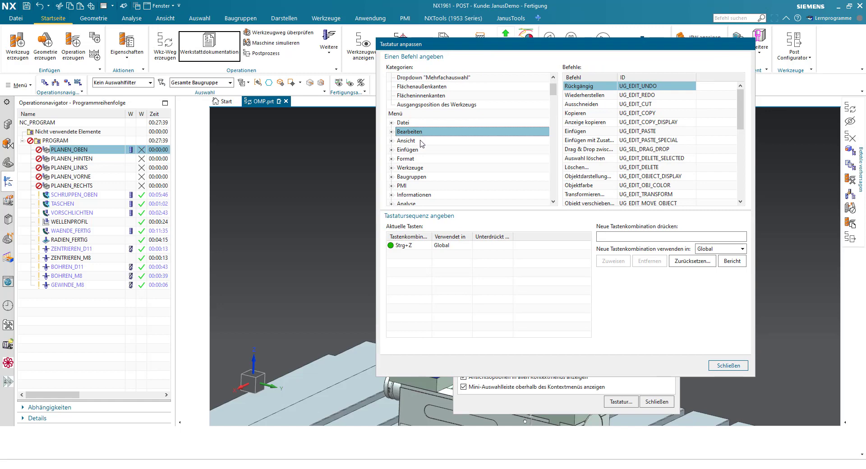
Show the Aktionen > Operationen category commands, such as Erzeugen, Löschen and Postprozess.
{"action": "scroll", "coordinate": [422, 144], "scroll_direction": "down", "scroll_amount": 3}
{"action": "scroll", "coordinate": [423, 144], "scroll_direction": "down", "scroll_amount": 2}
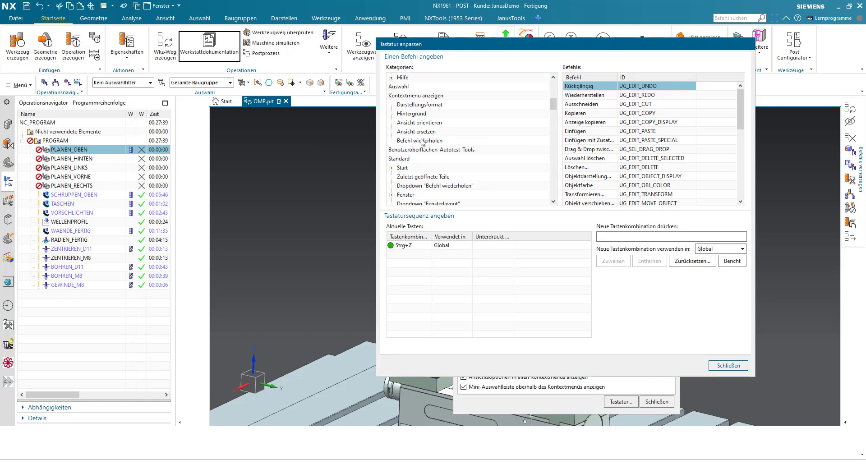
{"action": "scroll", "coordinate": [423, 144], "scroll_direction": "down", "scroll_amount": 3}
{"action": "scroll", "coordinate": [421, 143], "scroll_direction": "down", "scroll_amount": 2}
{"action": "scroll", "coordinate": [421, 143], "scroll_direction": "down", "scroll_amount": 3}
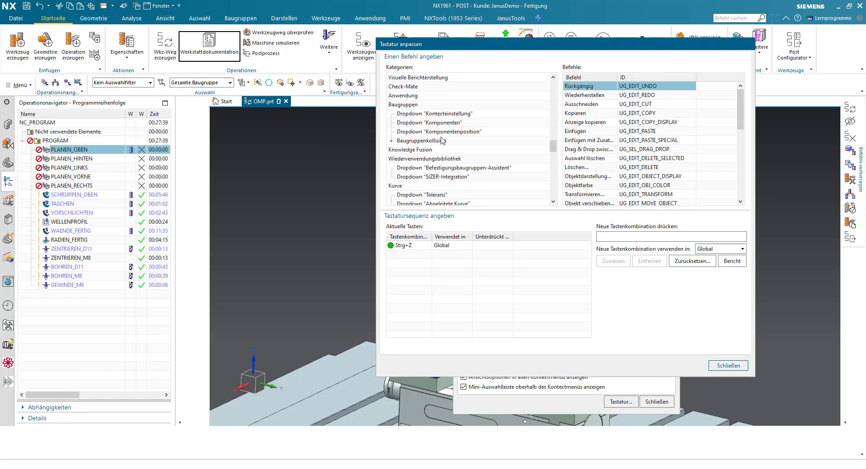
{"action": "scroll", "coordinate": [448, 134], "scroll_direction": "down", "scroll_amount": 2}
{"action": "scroll", "coordinate": [448, 134], "scroll_direction": "down", "scroll_amount": 2}
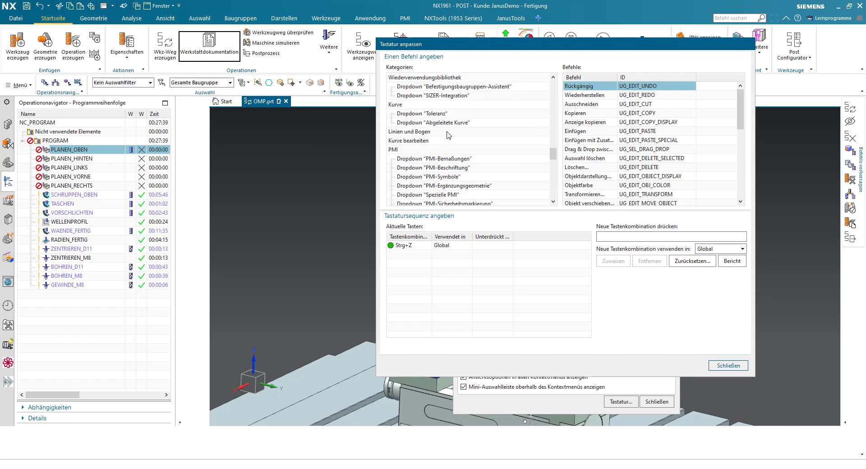
{"action": "scroll", "coordinate": [448, 134], "scroll_direction": "down", "scroll_amount": 2}
{"action": "scroll", "coordinate": [448, 134], "scroll_direction": "down", "scroll_amount": 2}
{"action": "scroll", "coordinate": [448, 134], "scroll_direction": "down", "scroll_amount": 2}
{"action": "scroll", "coordinate": [448, 134], "scroll_direction": "down", "scroll_amount": 2}
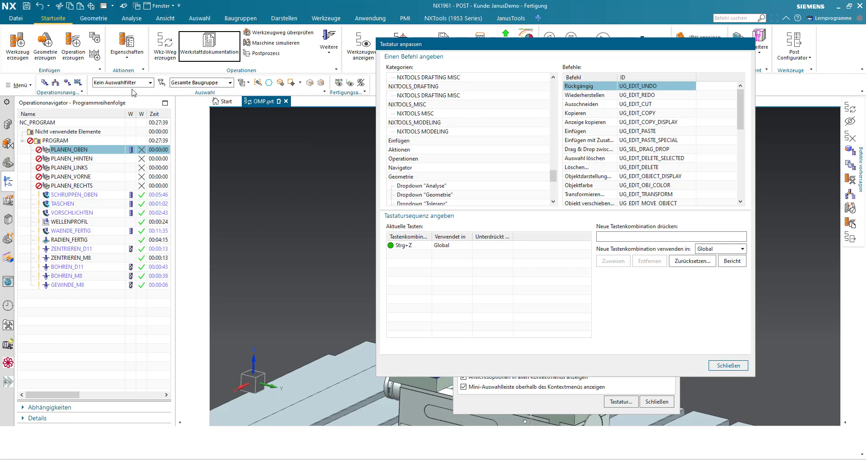
{"action": "left_click", "coordinate": [403, 150]}
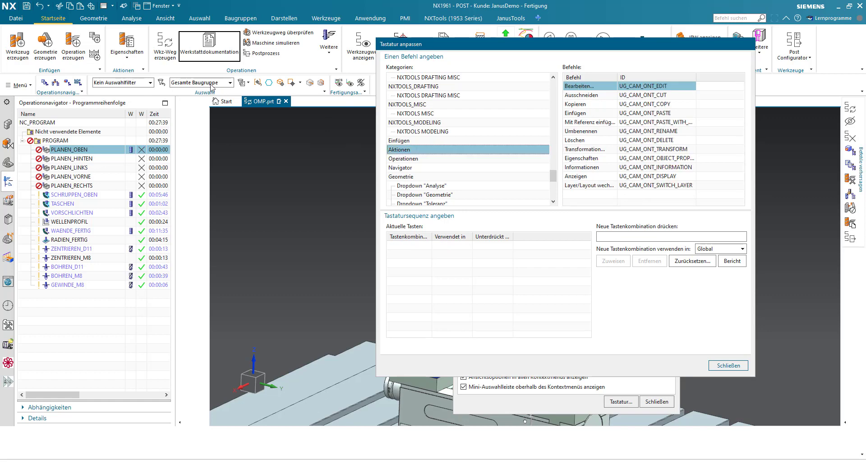
{"action": "left_click", "coordinate": [407, 160]}
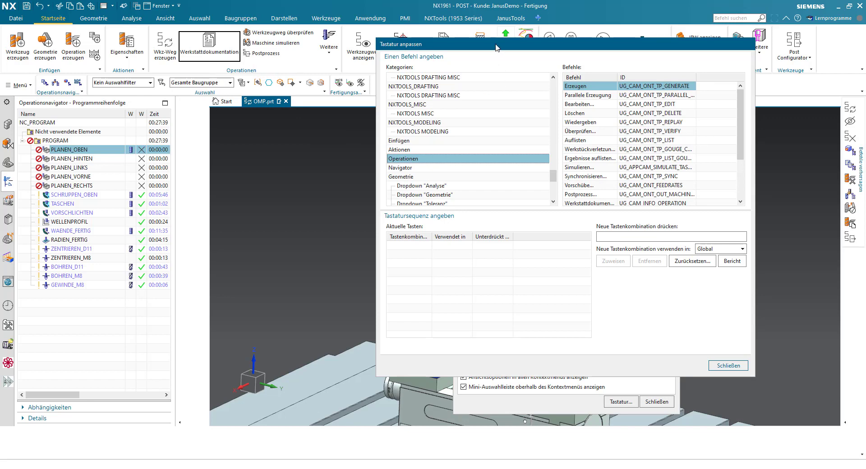
Assign Alt+F1 to the Erzeugen operation command and close both customisation dialogs.
{"action": "left_click_drag", "start_coordinate": [496, 48], "coordinate": [477, 53]}
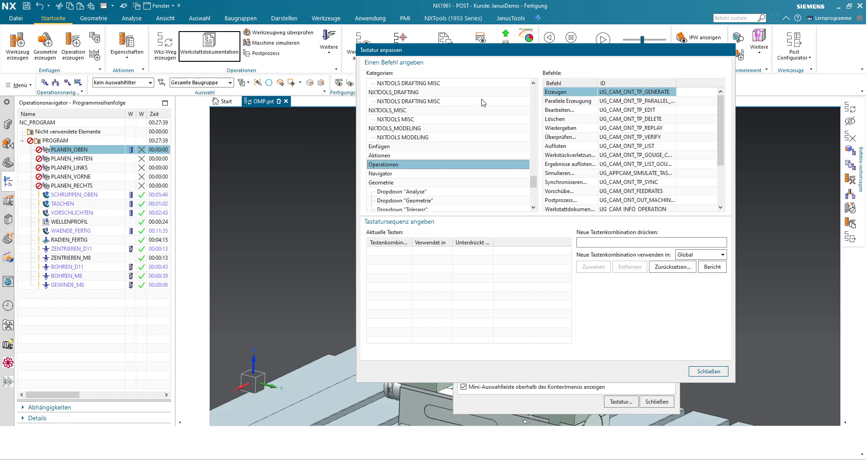
{"action": "left_click", "coordinate": [558, 95]}
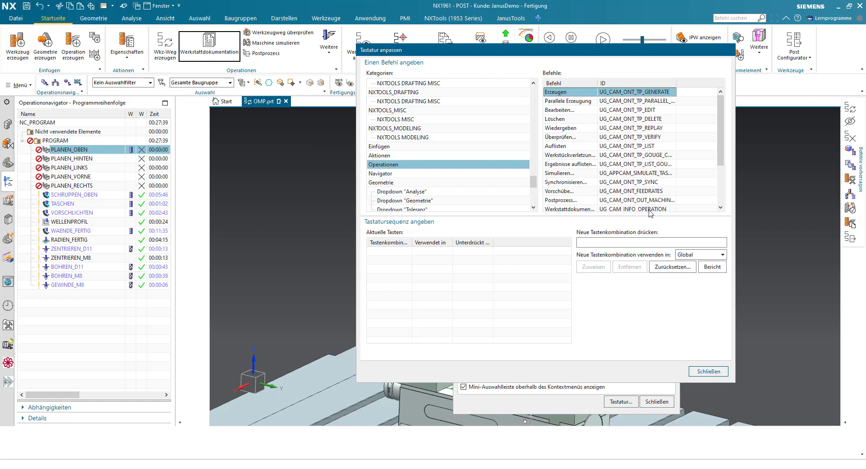
{"action": "left_click", "coordinate": [613, 244]}
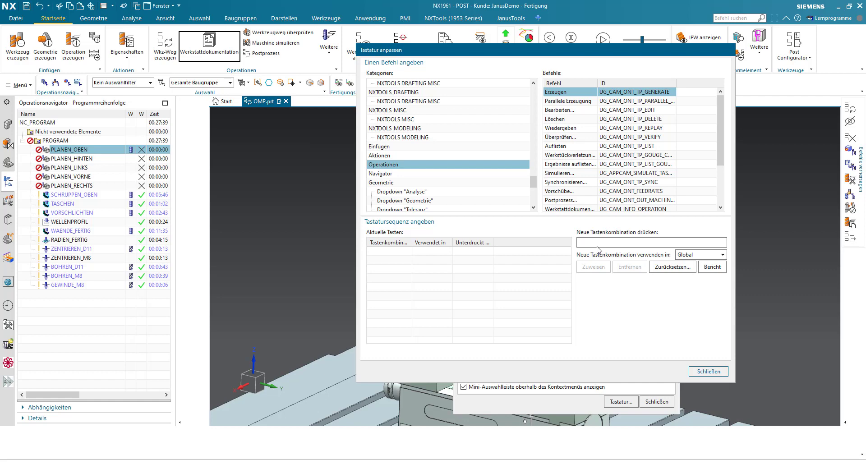
{"action": "key", "text": "alt+F1"}
{"action": "left_click", "coordinate": [600, 270]}
{"action": "left_click", "coordinate": [708, 371]}
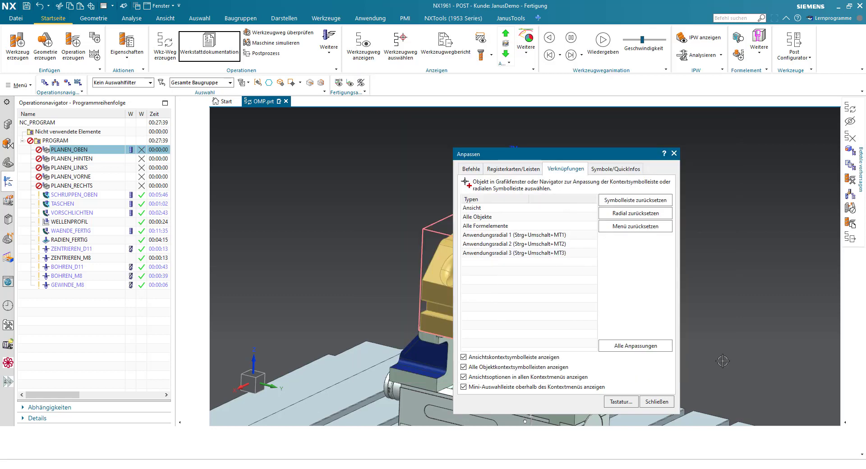
{"action": "left_click", "coordinate": [663, 402]}
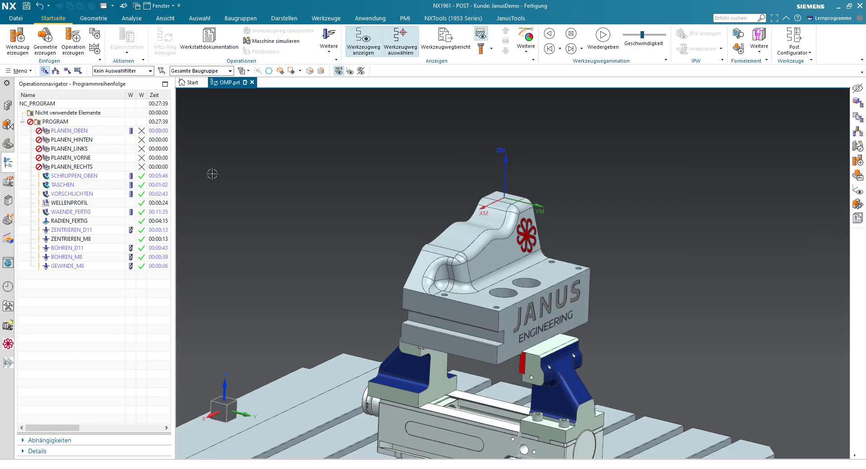
Generate toolpaths with Alt+F1 for PLANEN_OBEN, HINTEN, LINKS and VORNE, and accept them.
{"action": "left_click", "coordinate": [63, 131]}
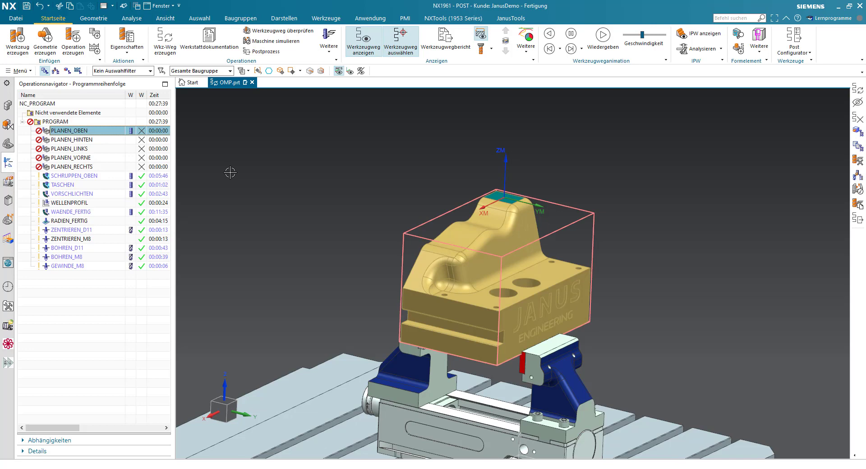
{"action": "key", "text": "alt+F1"}
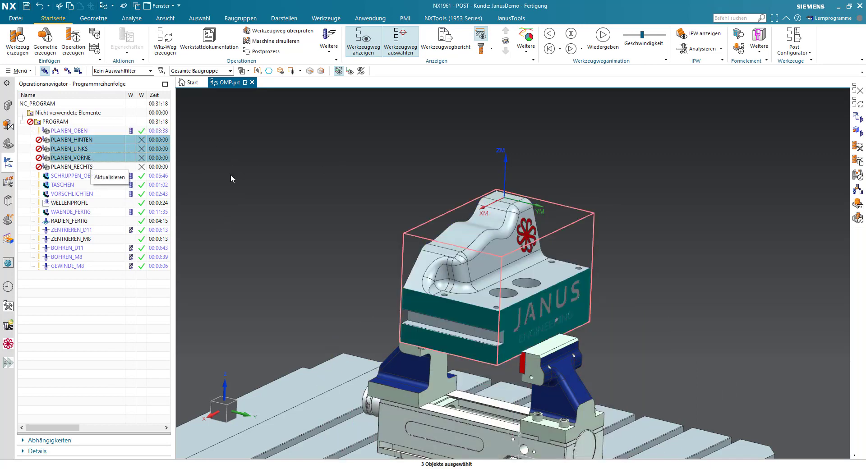
{"action": "key", "text": "alt+F1"}
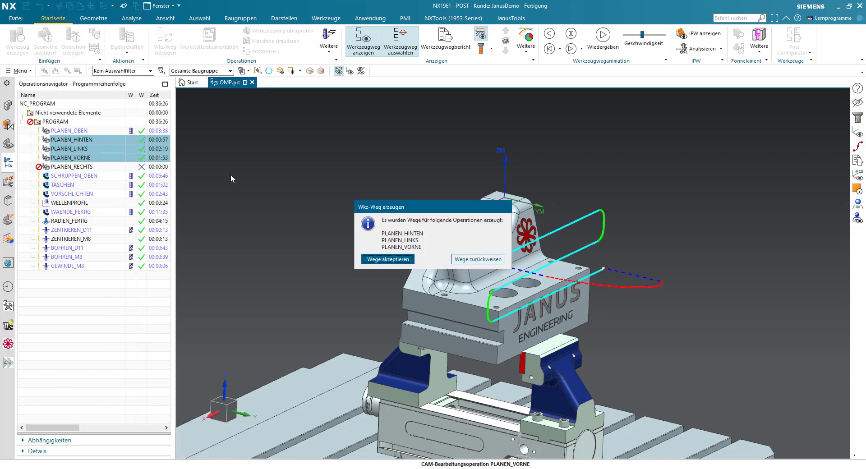
{"action": "left_click", "coordinate": [388, 259]}
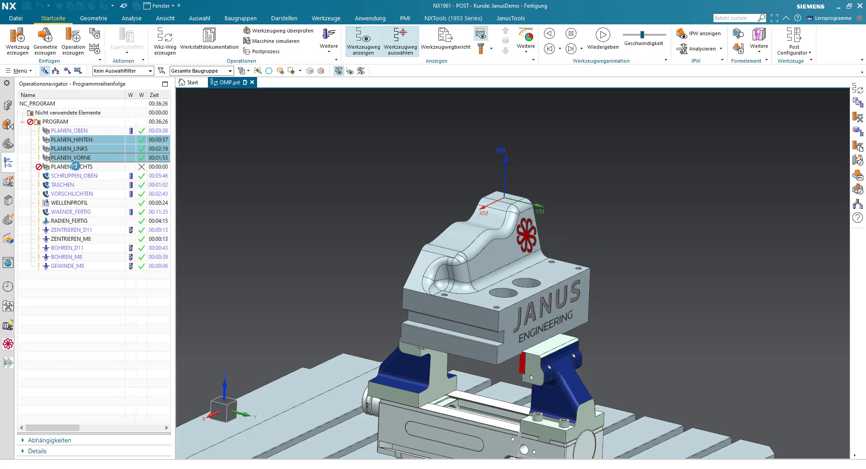
Generate the PLANEN_RECHTS toolpath with Alt+F1 from its Boden/Wand settings and confirm it.
{"action": "double_click", "coordinate": [75, 167]}
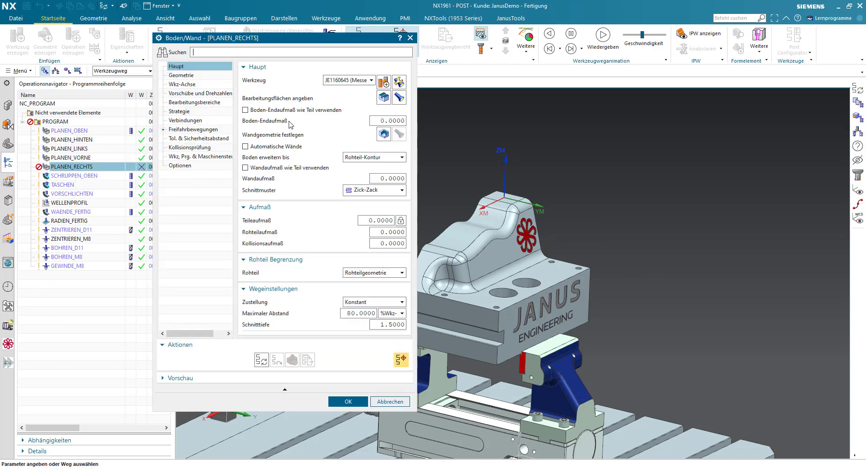
{"action": "key", "text": "alt+F1"}
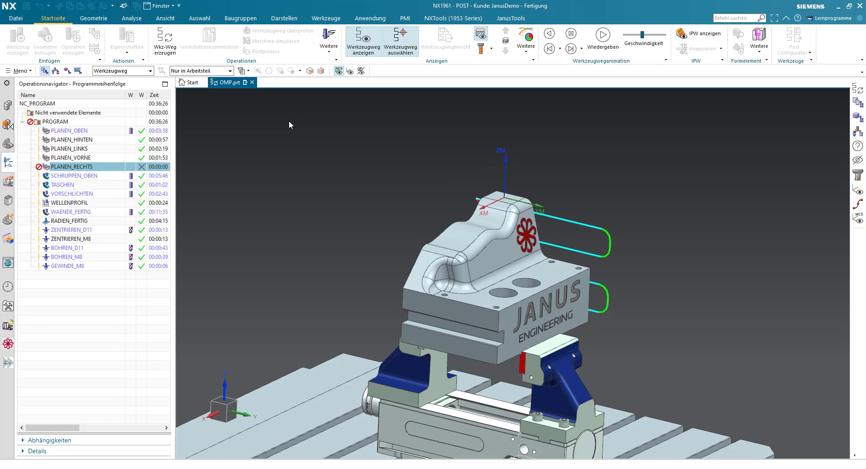
{"action": "key", "text": "Return"}
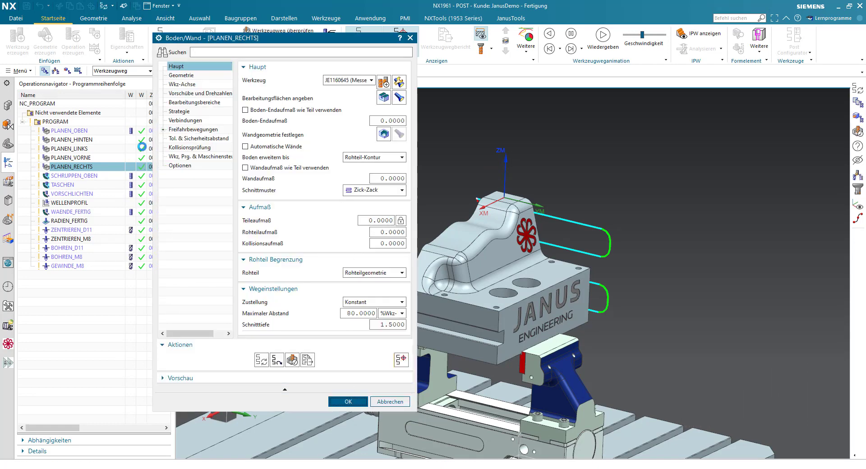
{"action": "key", "text": "Escape"}
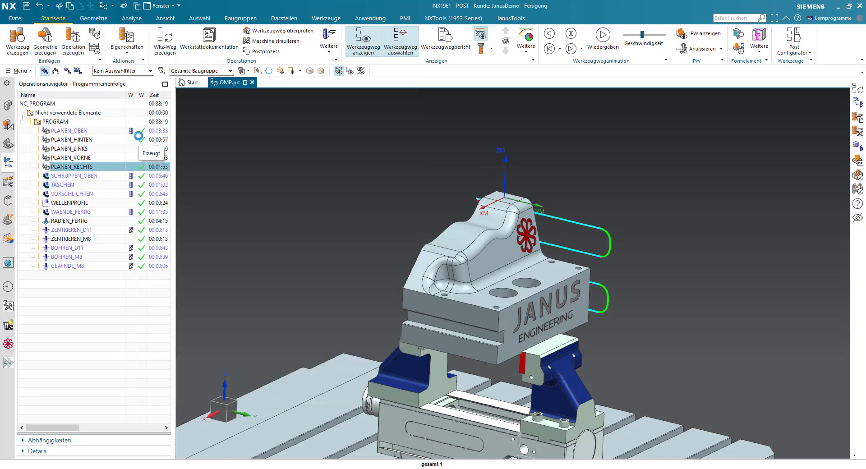